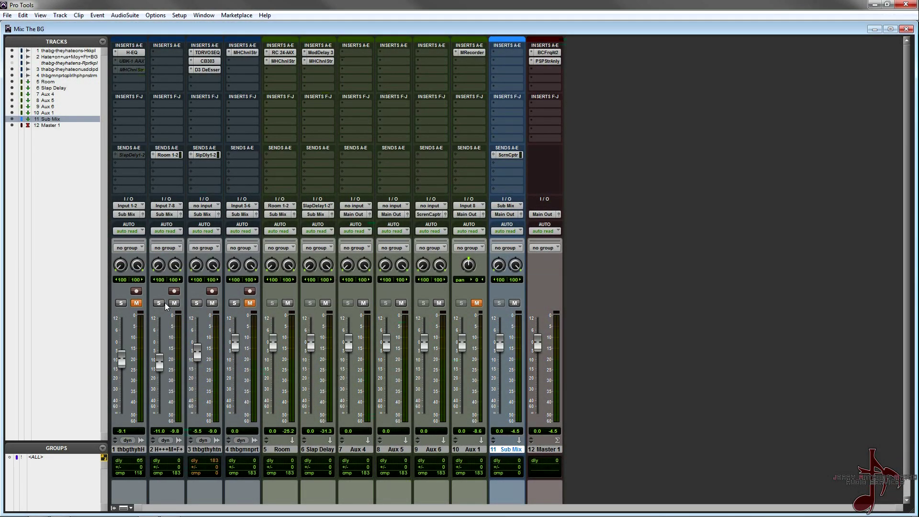
# - Solo track 3 and bring up its TDR VOS SlickEQ insert window on the default preset
pyautogui.click(197, 303)
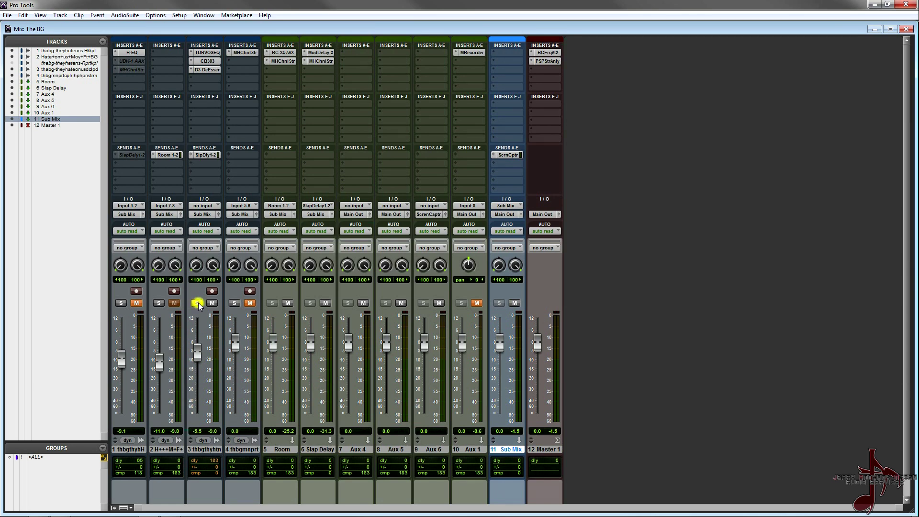
pyautogui.click(210, 52)
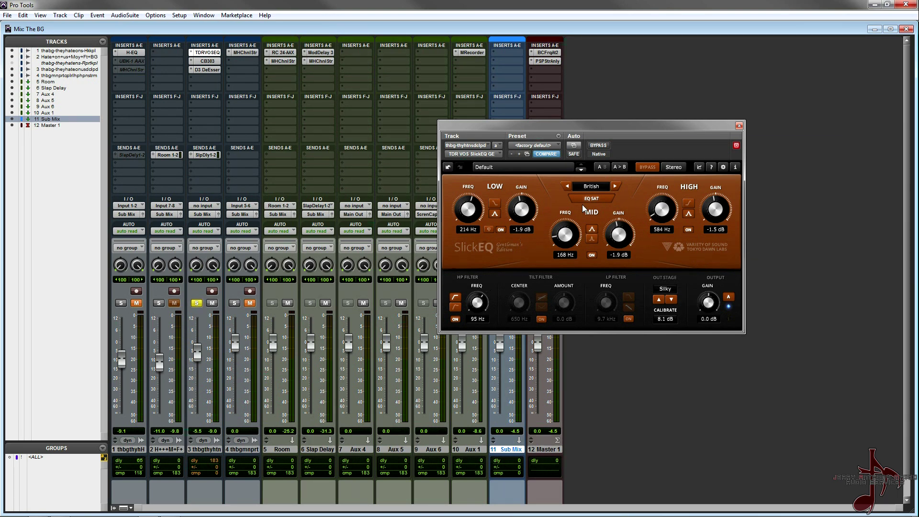
pyautogui.click(581, 172)
pyautogui.click(593, 231)
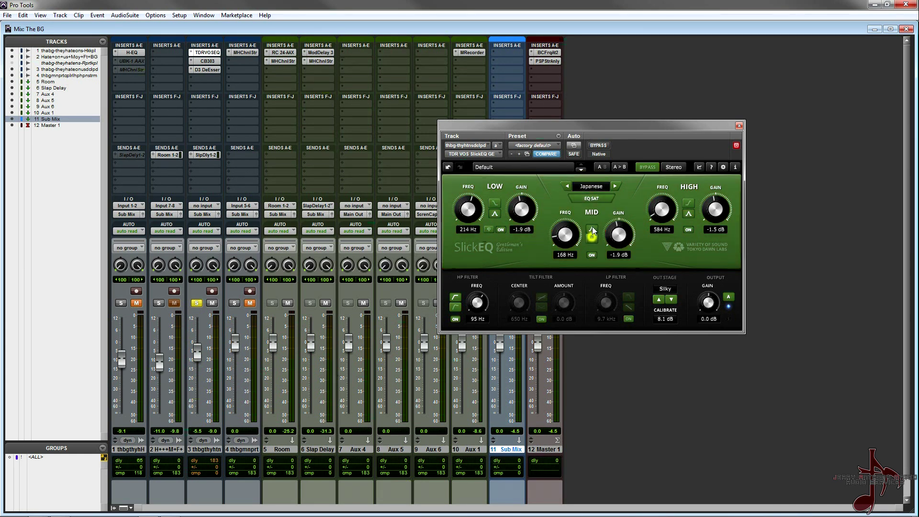
pyautogui.click(592, 186)
pyautogui.click(591, 212)
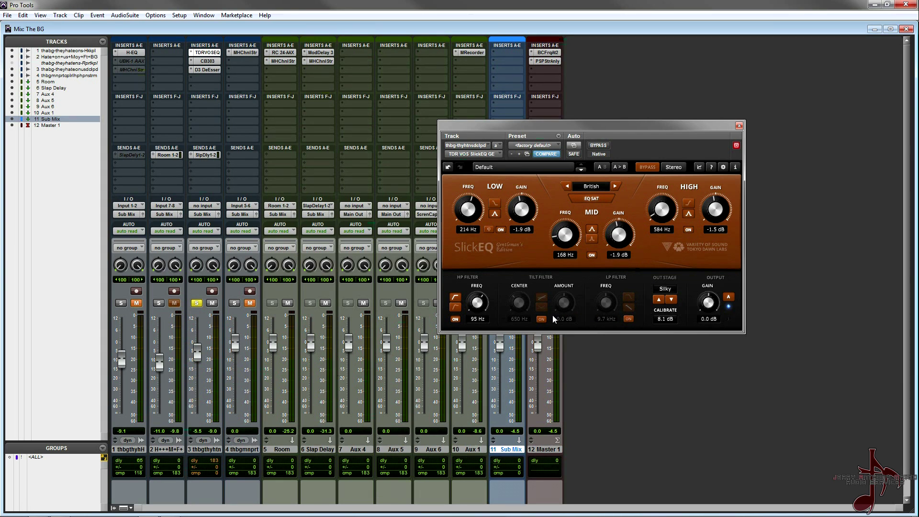
pyautogui.click(455, 308)
pyautogui.click(667, 289)
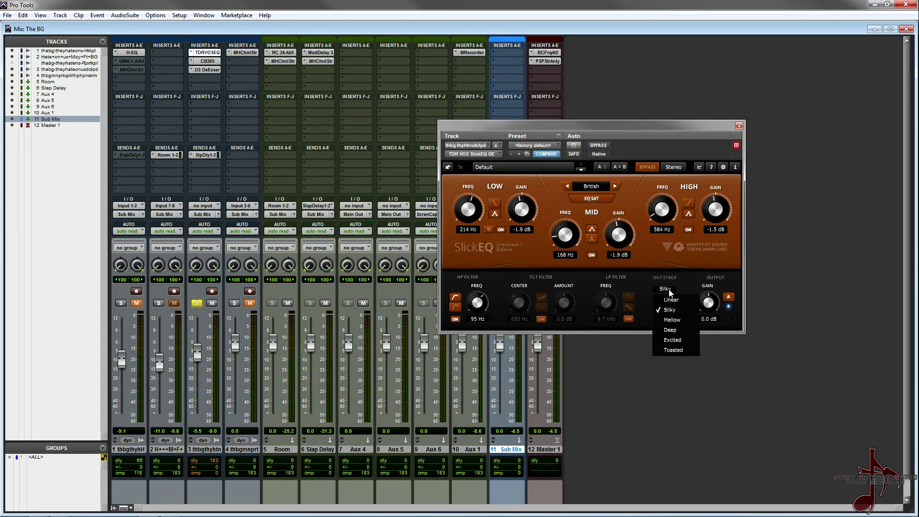
pyautogui.click(637, 274)
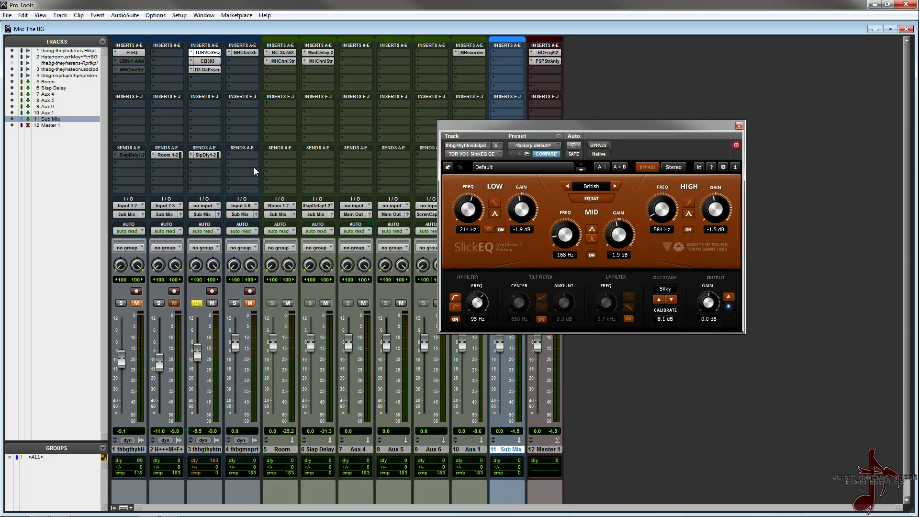
pyautogui.hotkey('ctrl', '=')
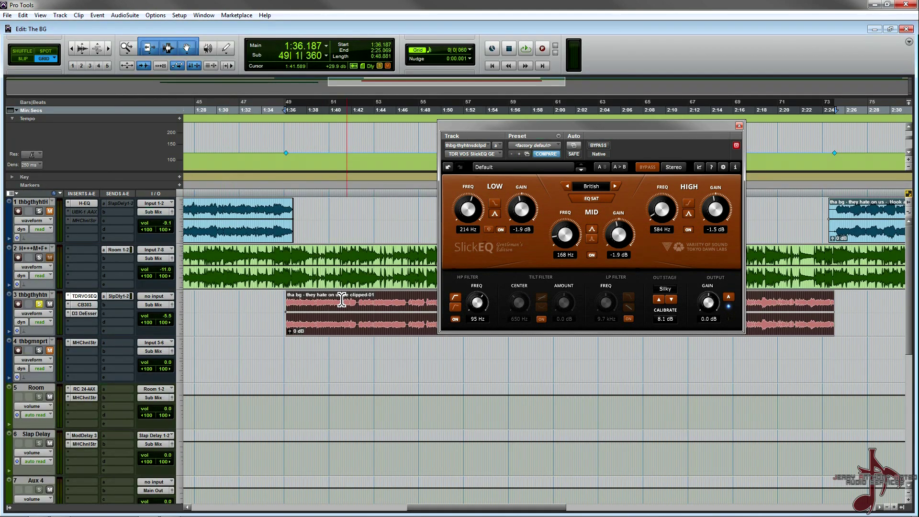
pyautogui.click(84, 296)
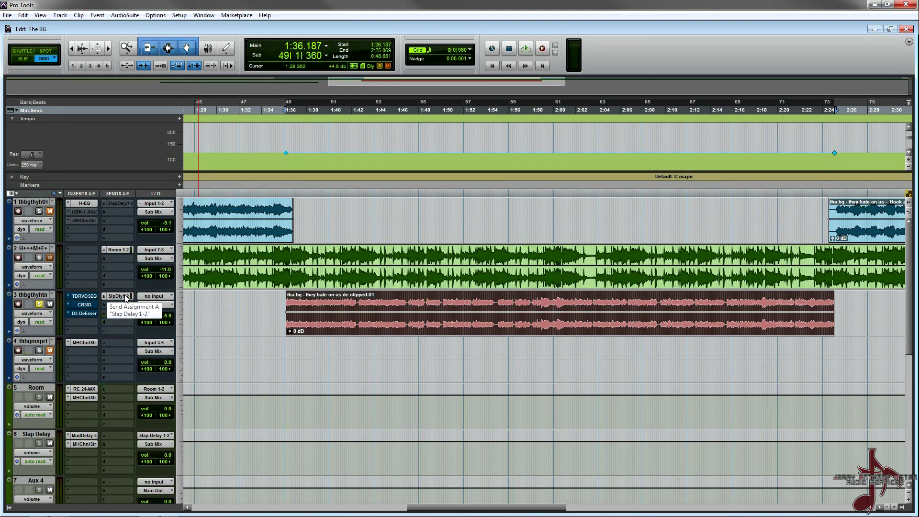
pyautogui.click(84, 296)
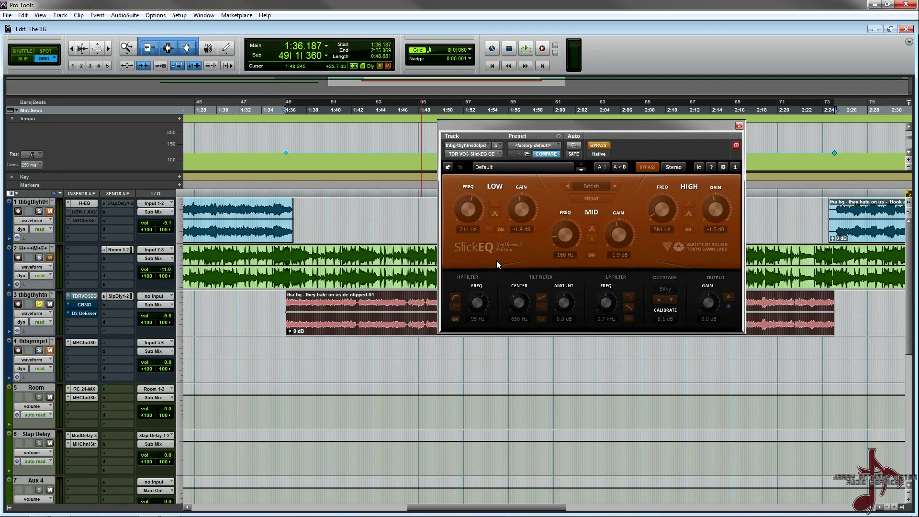
pyautogui.press('space')
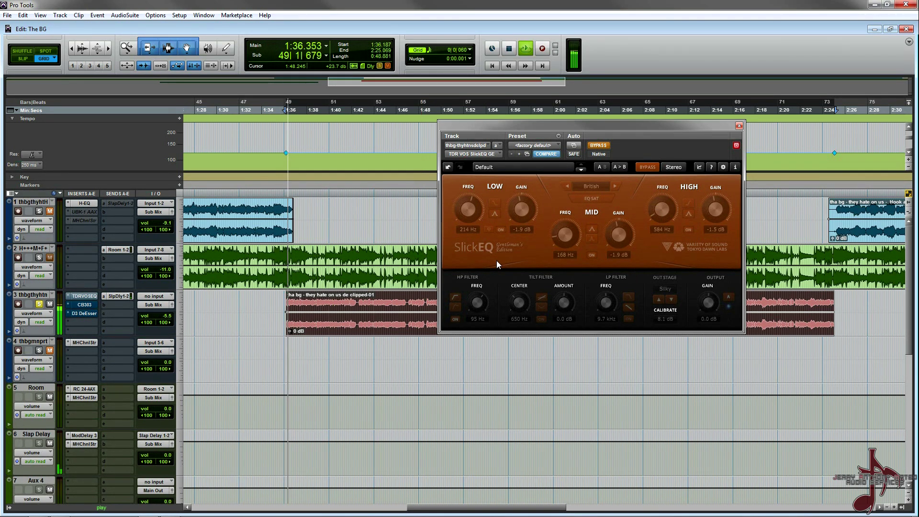
pyautogui.press('space')
pyautogui.keyDown('ctrl'); pyautogui.click(84, 296); pyautogui.keyUp('ctrl')
pyautogui.press('space')
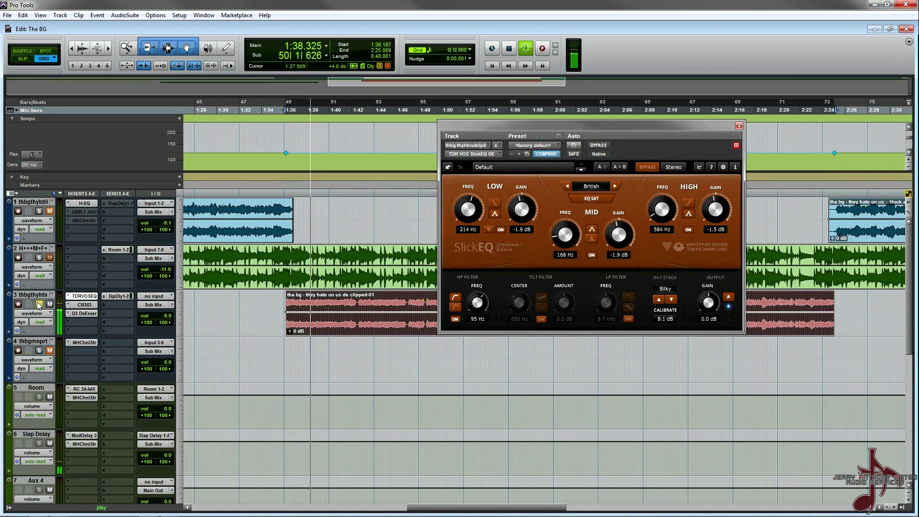
pyautogui.hotkey('ctrl', '=')
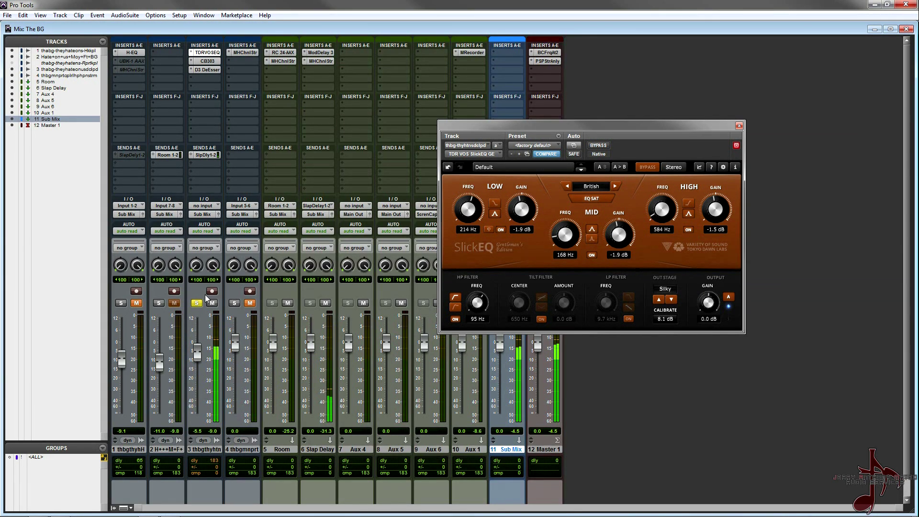
# - A/B the SlickEQ by toggling its bypass, then unsolo track 3 and play the full mix
pyautogui.keyDown('ctrl'); pyautogui.click(216, 53); pyautogui.keyUp('ctrl')
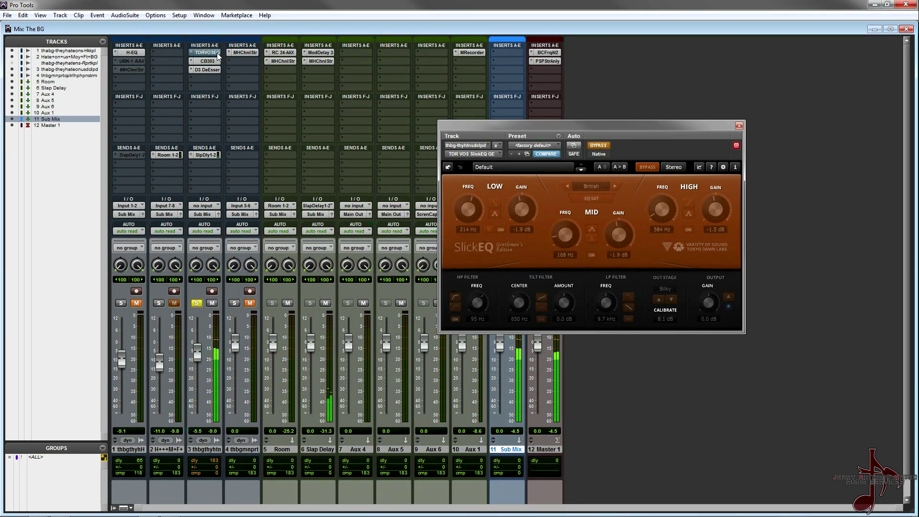
pyautogui.keyDown('ctrl'); pyautogui.click(216, 53); pyautogui.keyUp('ctrl')
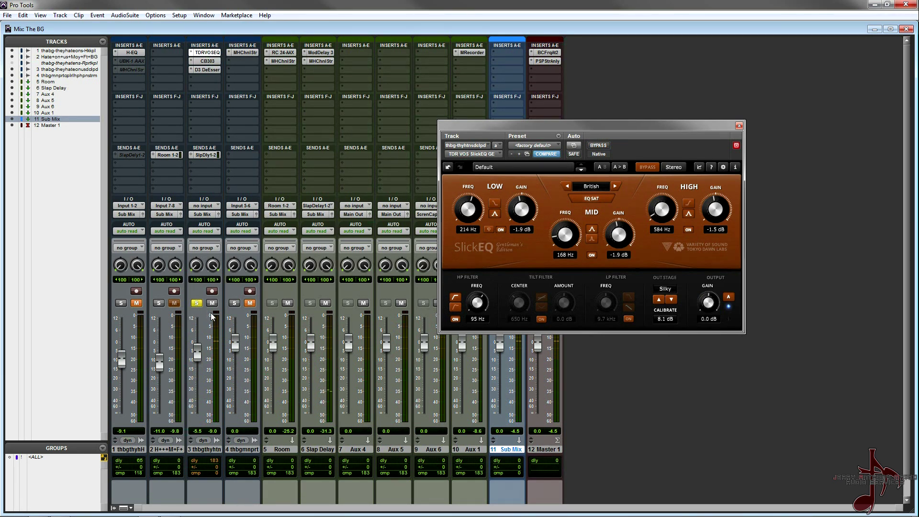
pyautogui.click(209, 155)
pyautogui.keyDown('ctrl'); pyautogui.keyDown('shift'); pyautogui.click(219, 53); pyautogui.keyUp('shift'); pyautogui.keyUp('ctrl')
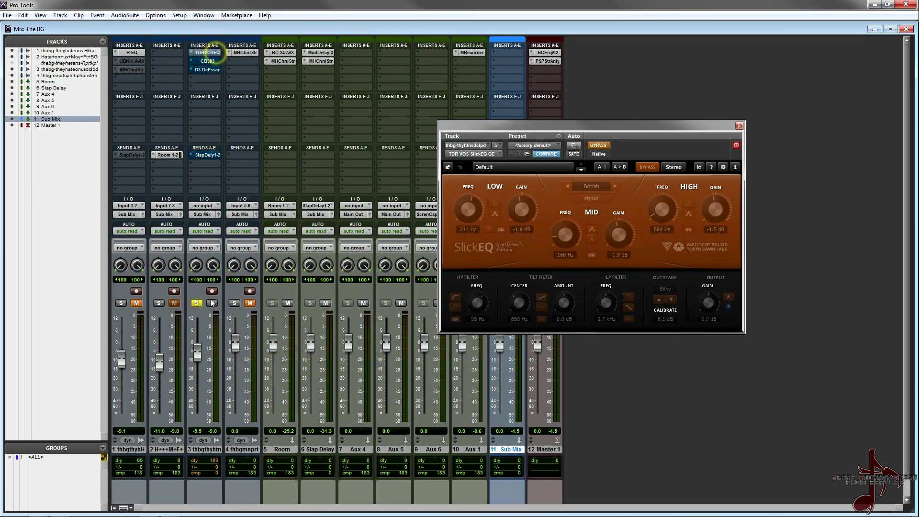
pyautogui.click(195, 304)
pyautogui.press('space')
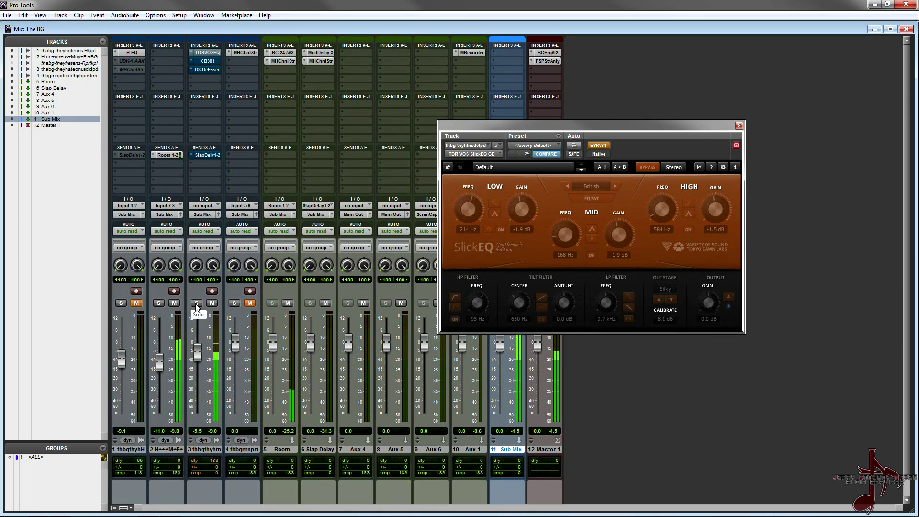
# - Re-solo track 3 and Alt-drag a copy of the SlickEQ into insert slot D
pyautogui.click(196, 303)
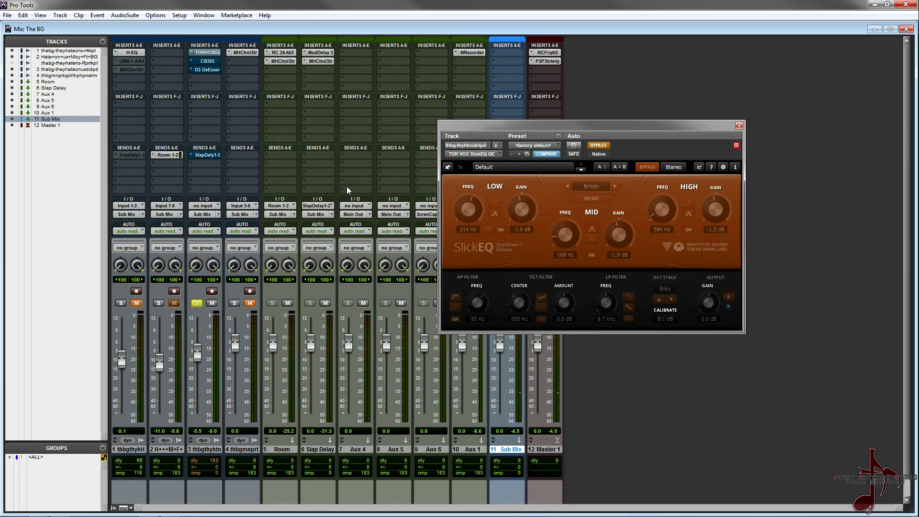
pyautogui.moveTo(206, 51); pyautogui.dragTo(206, 78)
# - Un-bypass the second SlickEQ, turn off its high-pass filter, enable output auto-gain, and boost LOW to 18.0 dB
pyautogui.click(597, 146)
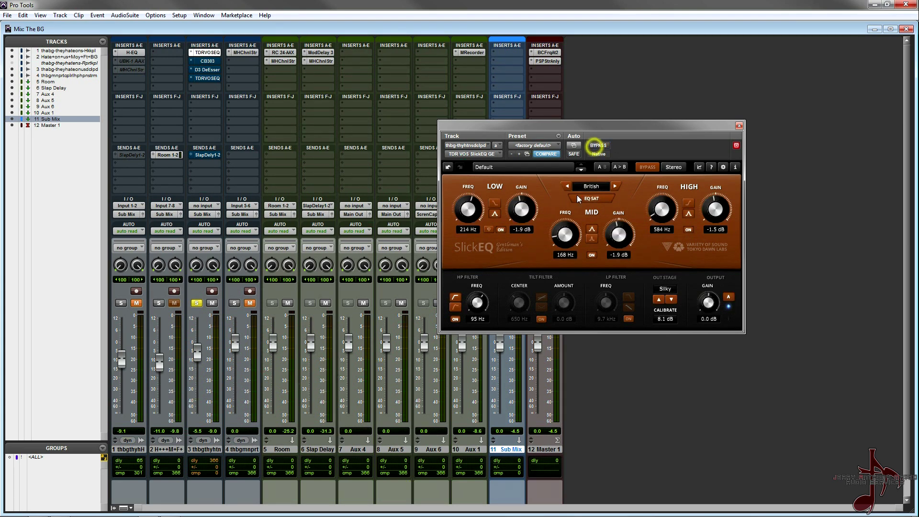
pyautogui.click(456, 320)
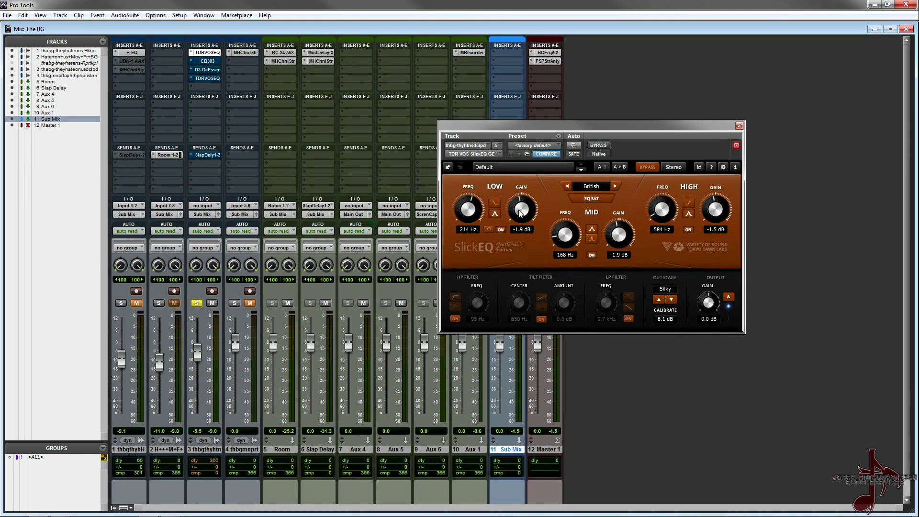
pyautogui.click(728, 301)
pyautogui.moveTo(511, 216); pyautogui.dragTo(468, 212)
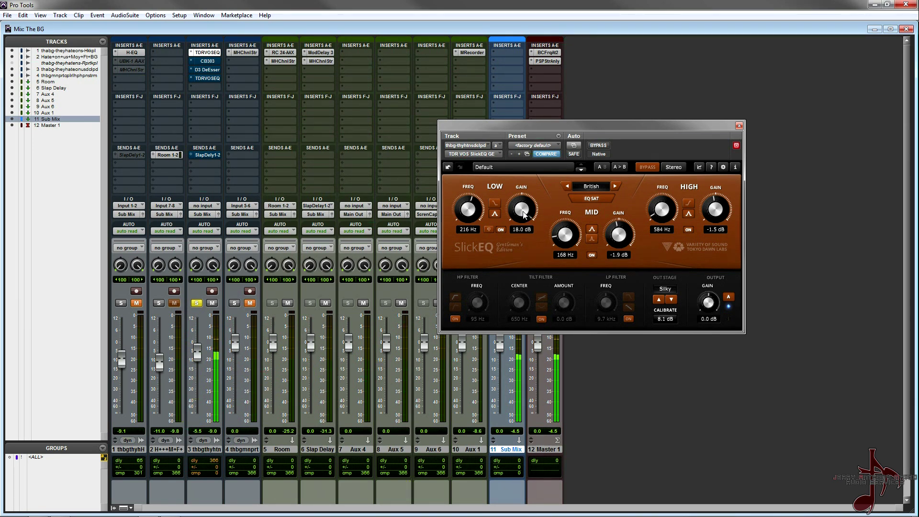
pyautogui.moveTo(527, 213); pyautogui.dragTo(527, 233)
# - Undo the LOW gain back to -1.9 dB and A/B the LOW and MID bands on and off
pyautogui.click(447, 167)
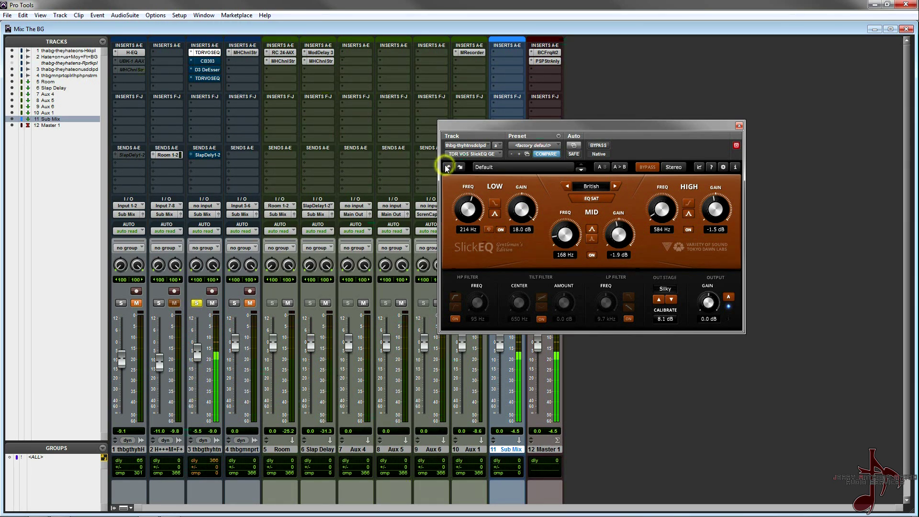
pyautogui.click(447, 167)
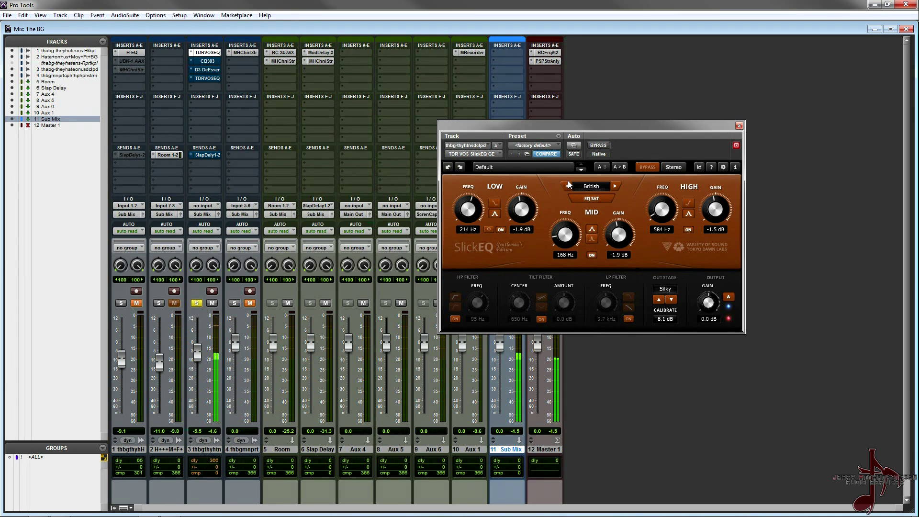
pyautogui.click(500, 230)
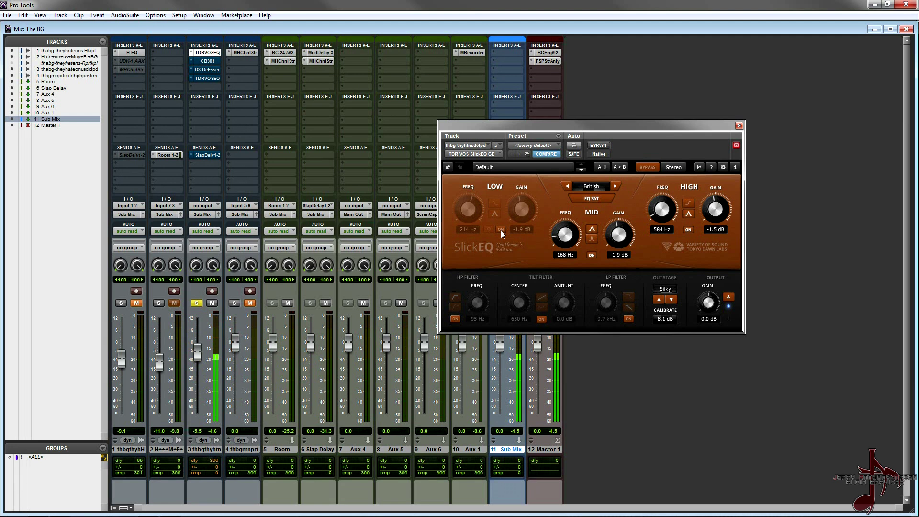
pyautogui.click(501, 231)
pyautogui.click(592, 256)
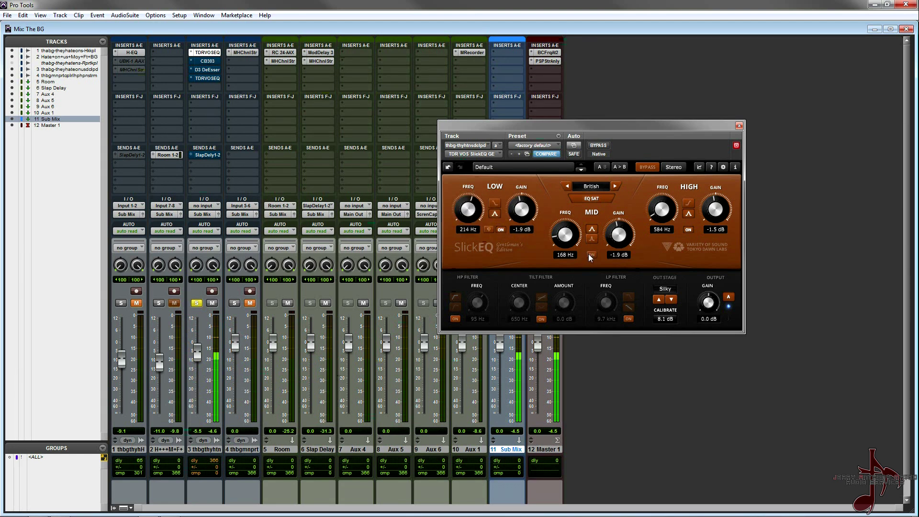
pyautogui.click(592, 255)
# - Try MID at -6.8 dB and HIGH at 16.4 and 4.0 dB, then undo to the originals
pyautogui.moveTo(619, 235); pyautogui.dragTo(618, 201)
pyautogui.moveTo(618, 234); pyautogui.dragTo(618, 270)
pyautogui.moveTo(716, 210); pyautogui.dragTo(715, 175)
pyautogui.moveTo(716, 209); pyautogui.dragTo(715, 219)
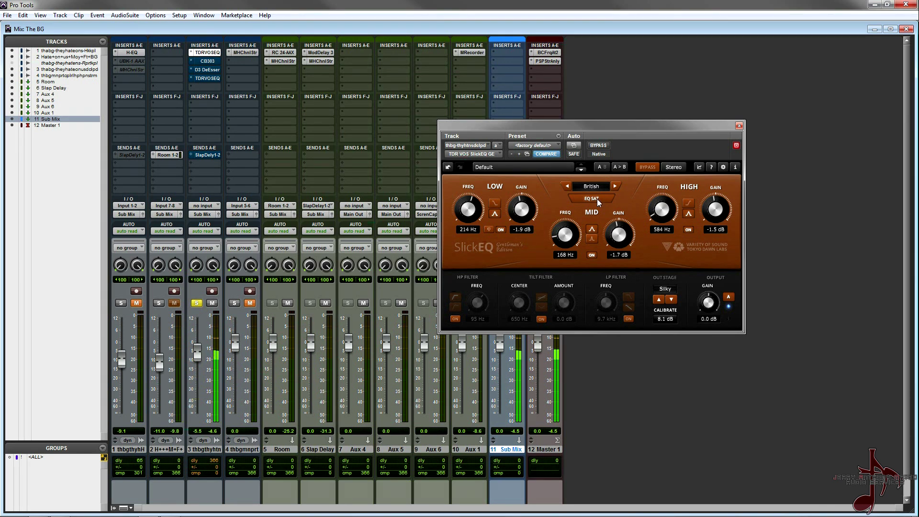
pyautogui.click(447, 167)
pyautogui.click(447, 167)
pyautogui.click(448, 167)
pyautogui.click(447, 167)
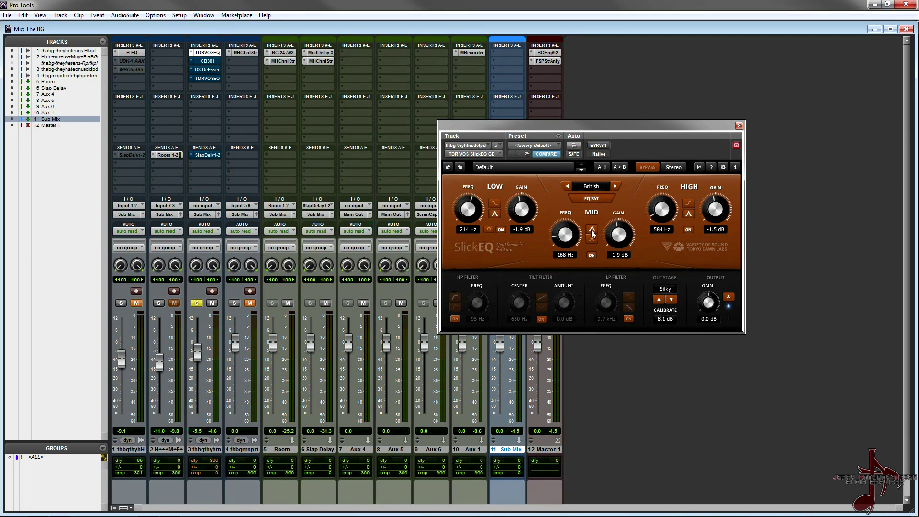
# - Turn the 95 Hz high-pass back on, check the frequency plot, unsolo track 3 and bypass SlickEQ
pyautogui.click(454, 319)
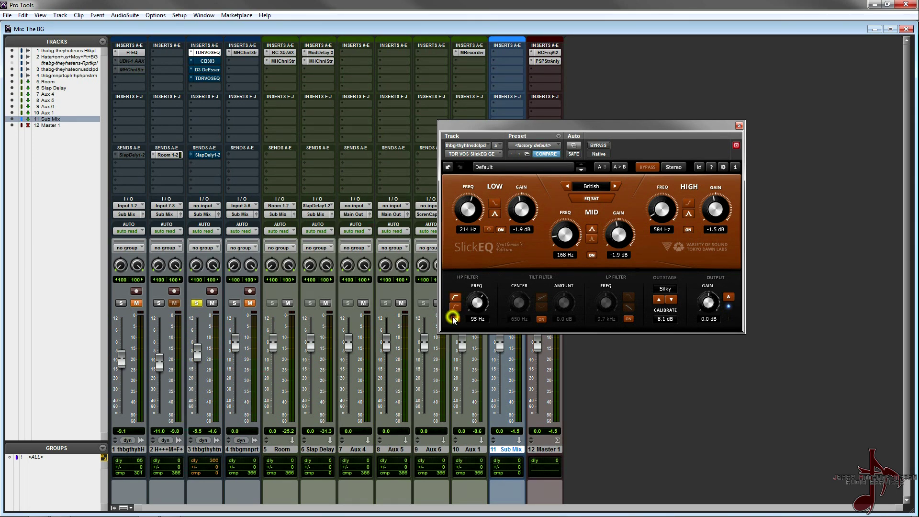
pyautogui.click(699, 167)
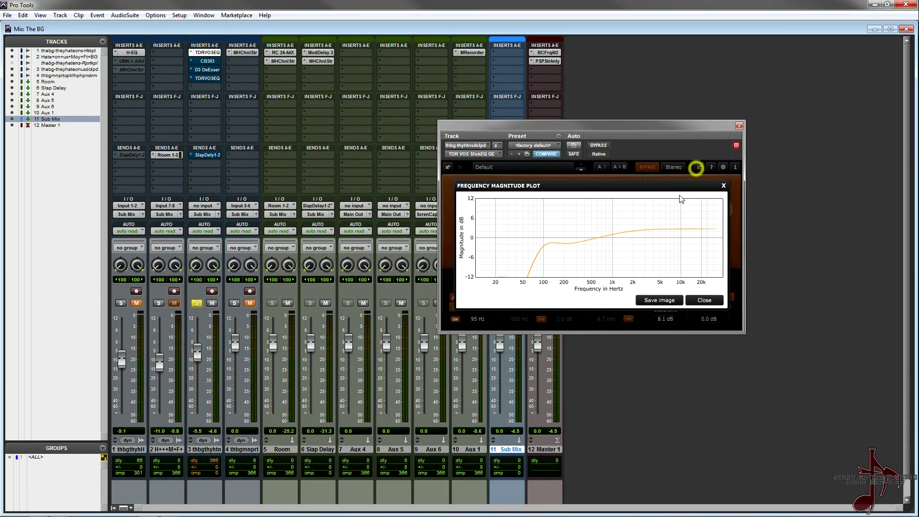
pyautogui.click(511, 332)
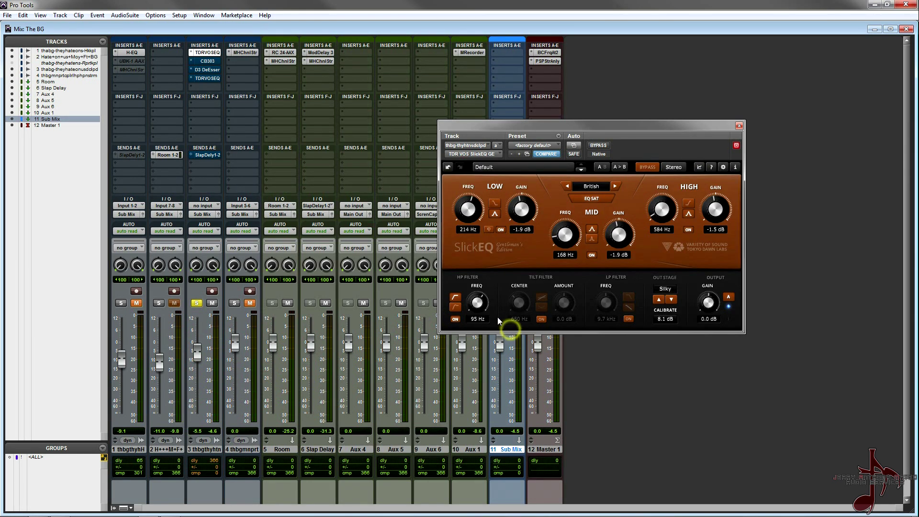
pyautogui.click(196, 304)
pyautogui.keyDown('ctrl'); pyautogui.click(213, 53); pyautogui.keyUp('ctrl')
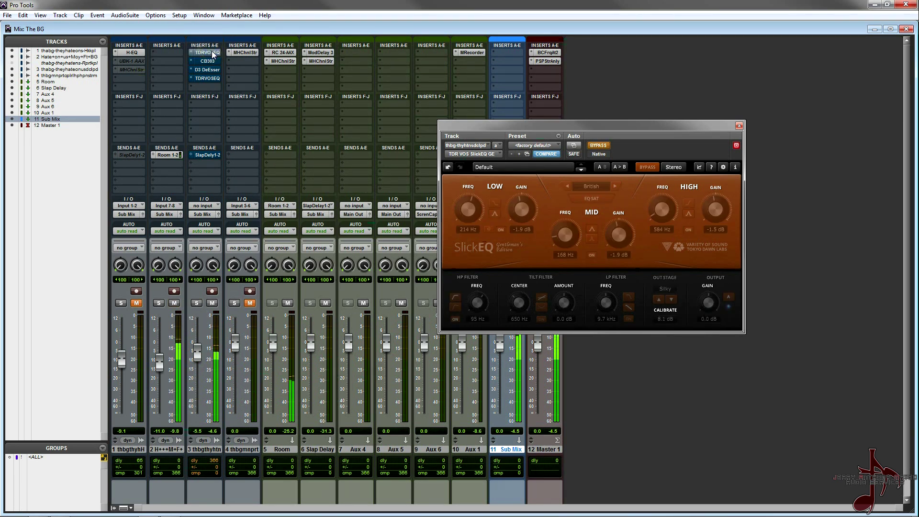
# - Activate track 3's SlickEQ insert and A/B it with BYPASS, leaving it in circuit
pyautogui.keyDown('ctrl'); pyautogui.click(213, 54); pyautogui.keyUp('ctrl')
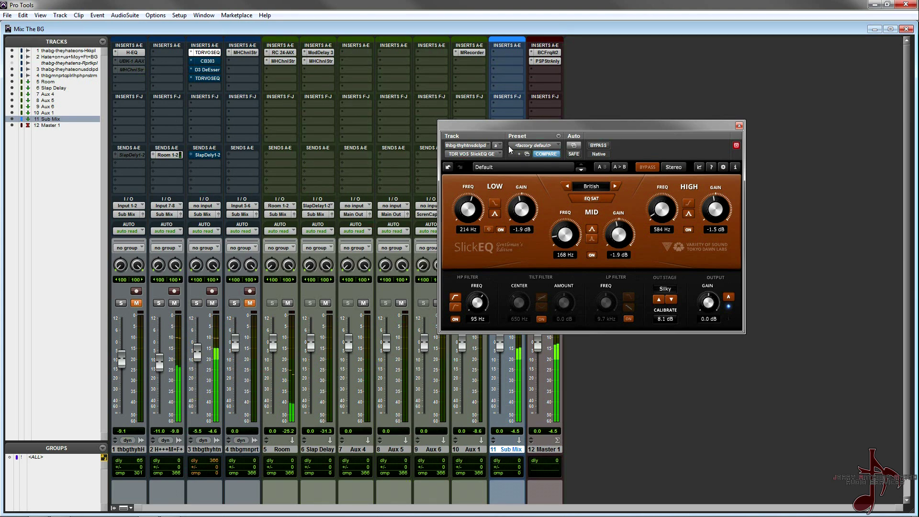
pyautogui.click(648, 167)
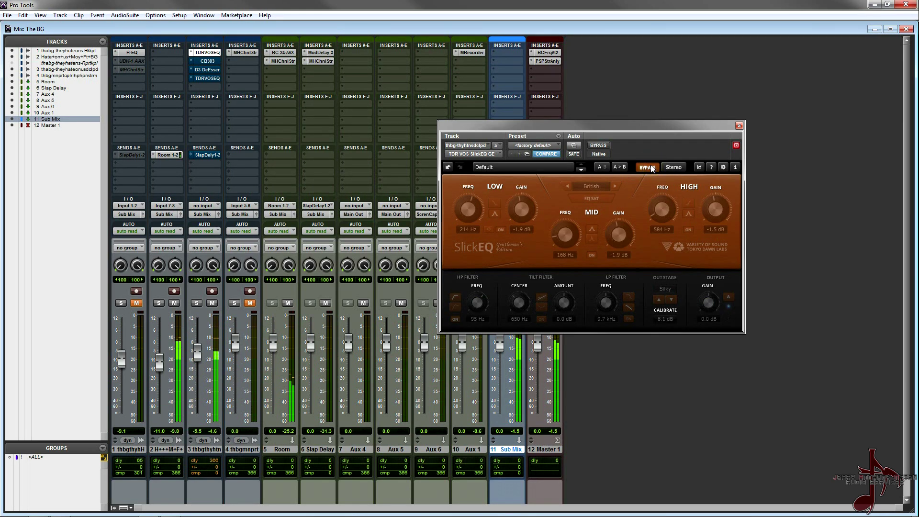
pyautogui.click(651, 168)
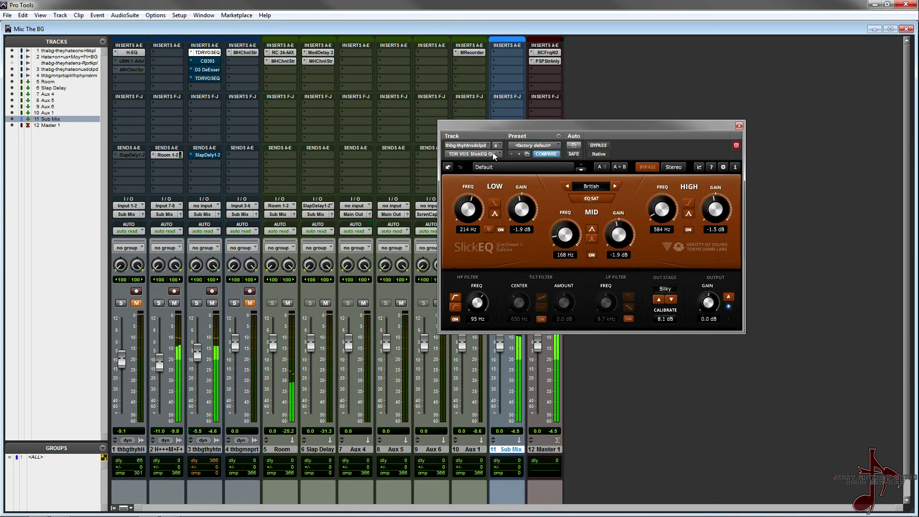
# - Open track 3's CompressorBank CB303 insert and take it out of bypass
pyautogui.click(208, 62)
pyautogui.keyDown('ctrl'); pyautogui.click(209, 65); pyautogui.keyUp('ctrl')
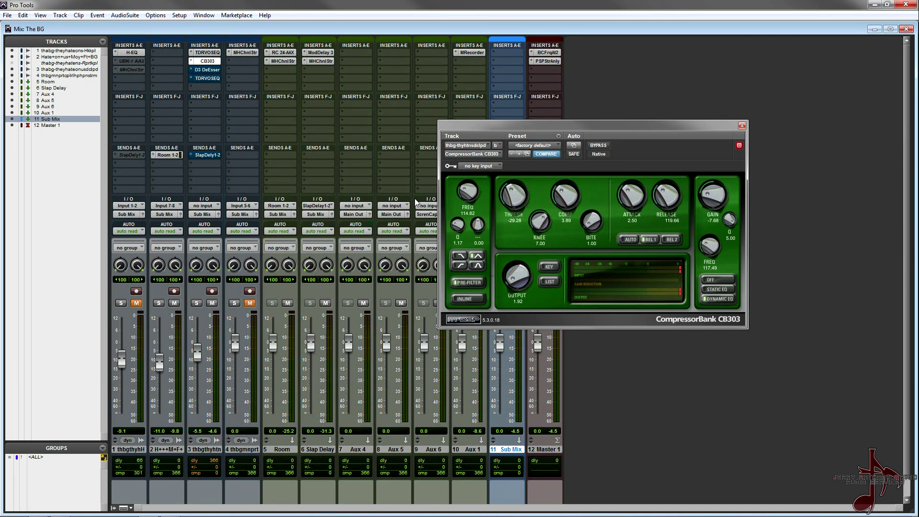
# - Reopen track 3's SlickEQ, reset it to flat defaults in British mode, and enable OUTPUT A auto-gain
pyautogui.click(210, 70)
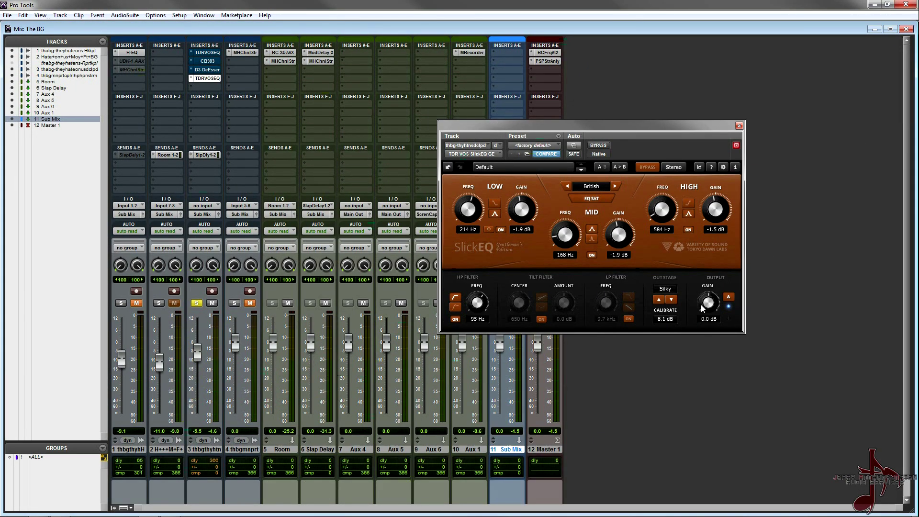
pyautogui.click(551, 154)
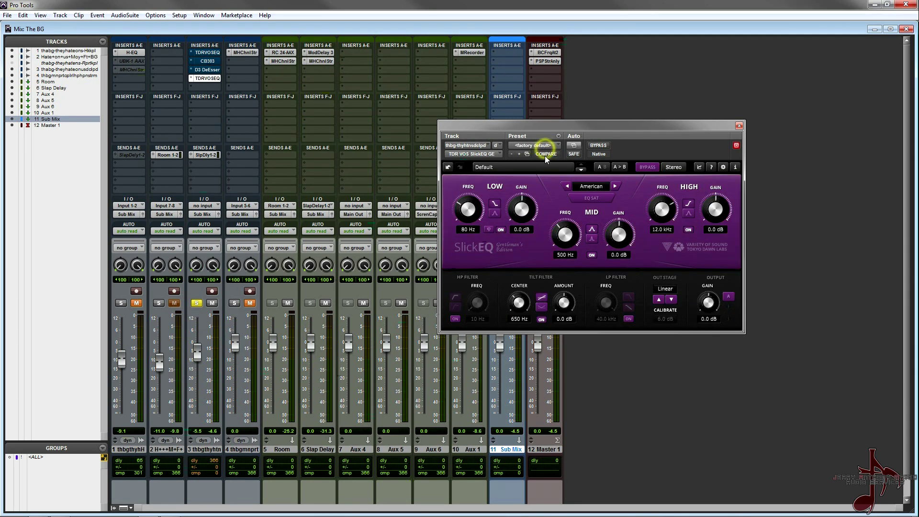
pyautogui.click(613, 186)
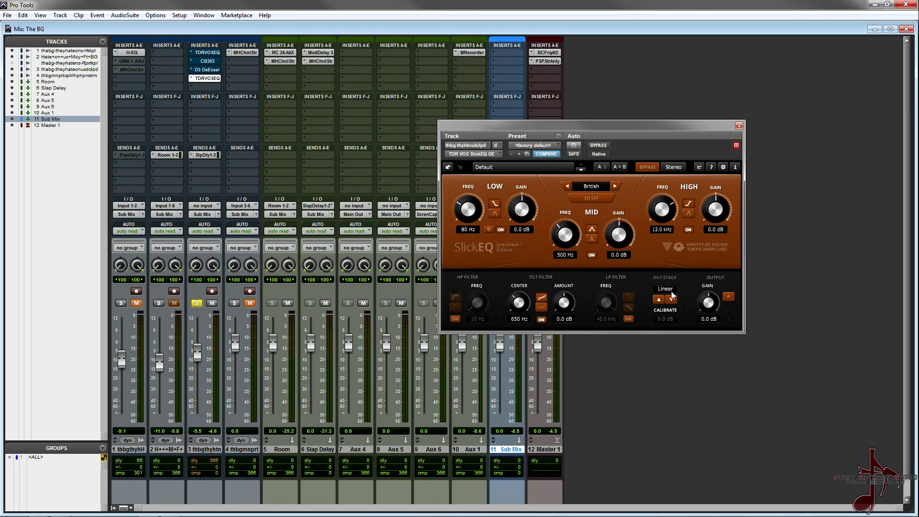
pyautogui.click(728, 297)
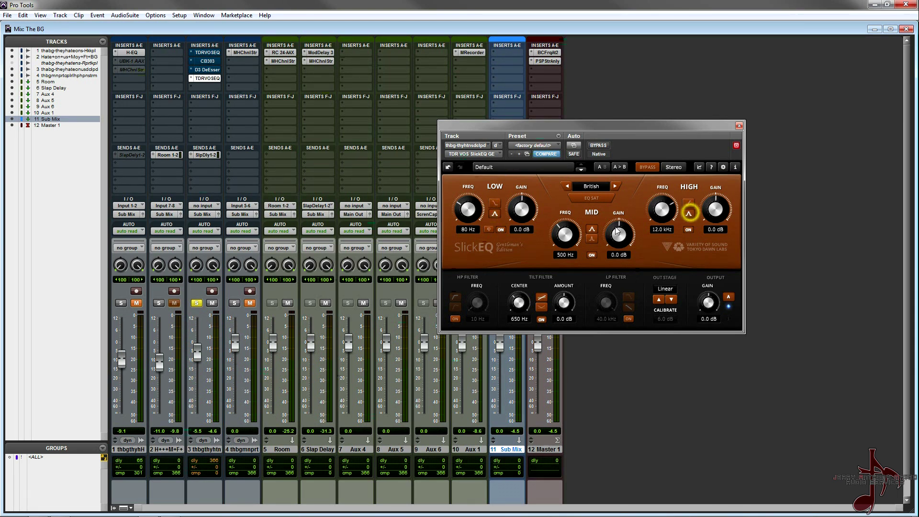
# - Boost and sweep the MID band to 250 Hz, set a -2.6 dB cut, and A/B it
pyautogui.moveTo(619, 234); pyautogui.dragTo(577, 241)
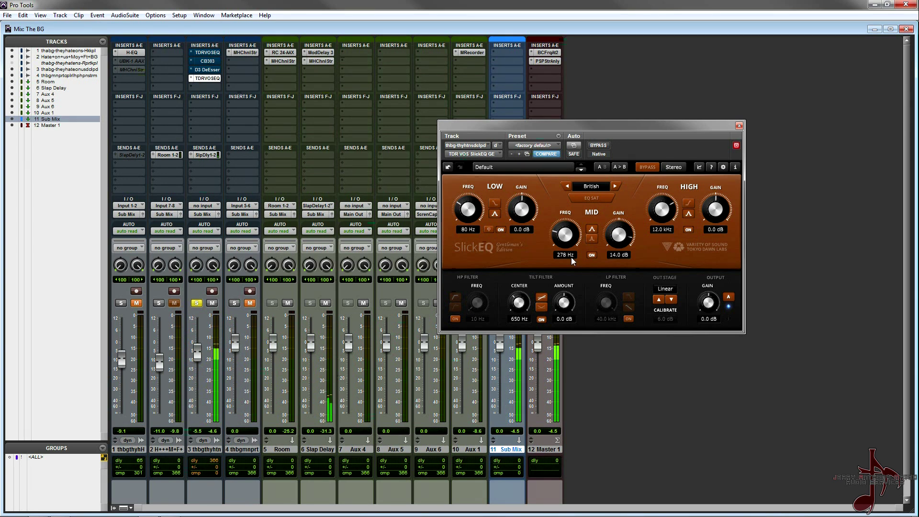
pyautogui.moveTo(565, 233); pyautogui.dragTo(621, 258)
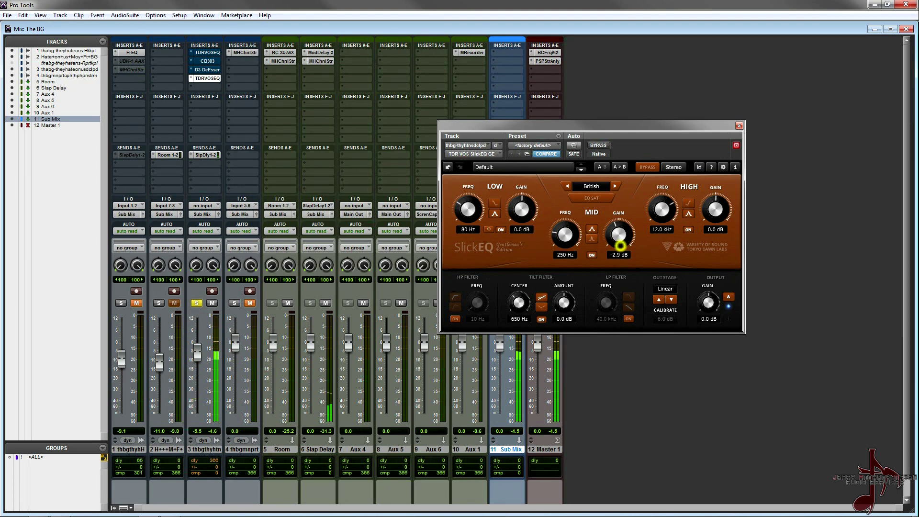
pyautogui.click(592, 255)
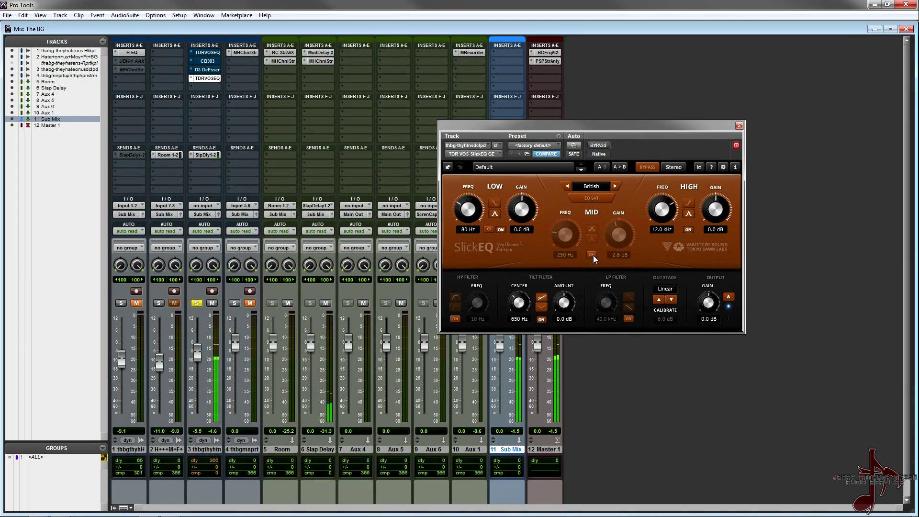
pyautogui.click(592, 255)
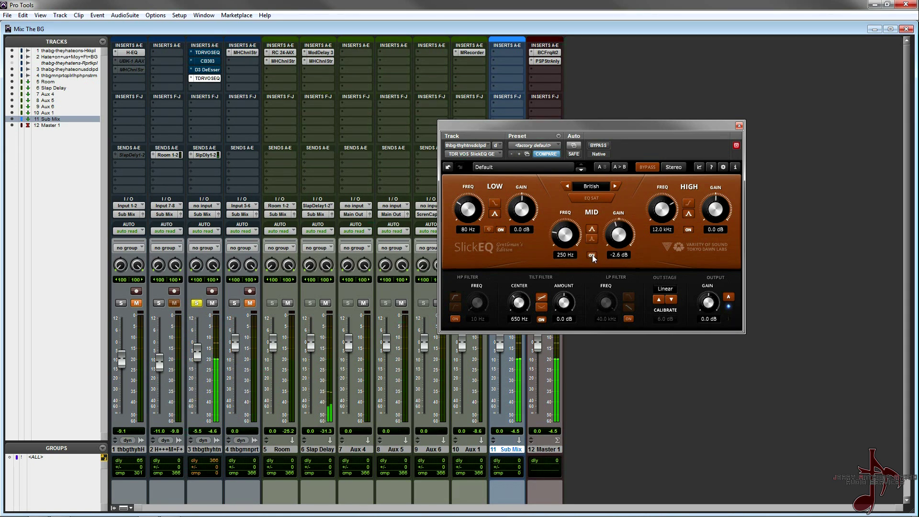
pyautogui.click(592, 255)
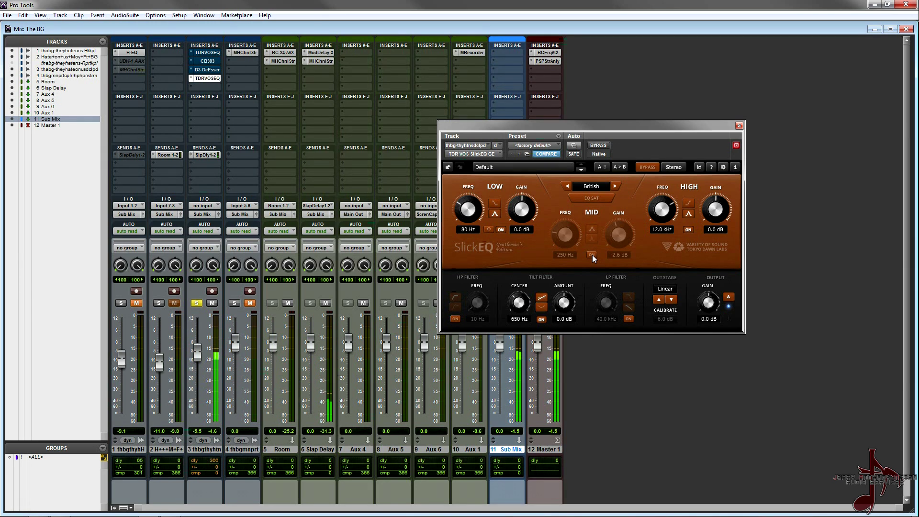
pyautogui.click(592, 255)
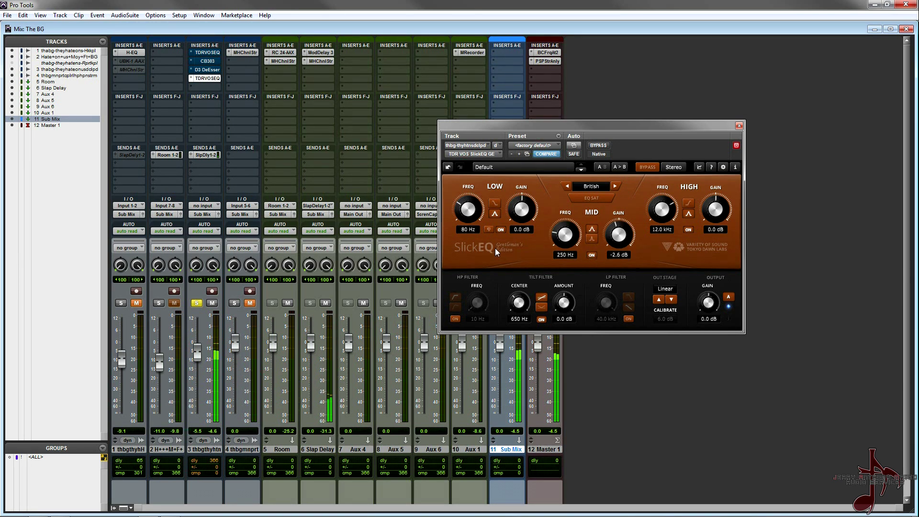
# - Sweep the LOW band to a -2.3 dB cut at 177 Hz, unsolo track 3, and A/B it
pyautogui.moveTo(521, 213); pyautogui.dragTo(522, 196)
pyautogui.moveTo(465, 211)
pyautogui.mouseDown()
pyautogui.moveTo(466, 198)
pyautogui.moveTo(465, 208)
pyautogui.mouseUp()
pyautogui.moveTo(521, 210); pyautogui.dragTo(522, 218)
pyautogui.click(197, 303)
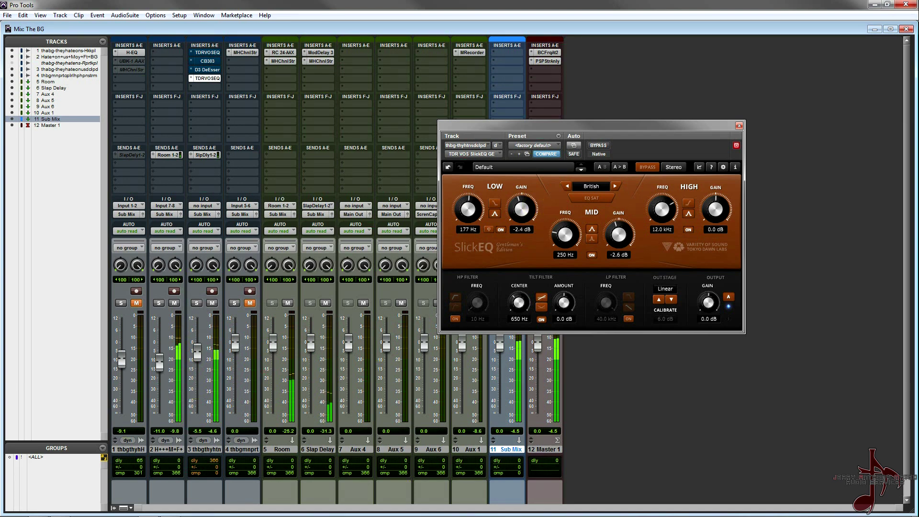
pyautogui.click(500, 229)
pyautogui.click(500, 229)
# - Enable the high-pass filter at 104 Hz and set HIGH to a -1.0 dB cut at 509 Hz
pyautogui.moveTo(478, 308); pyautogui.dragTo(477, 288)
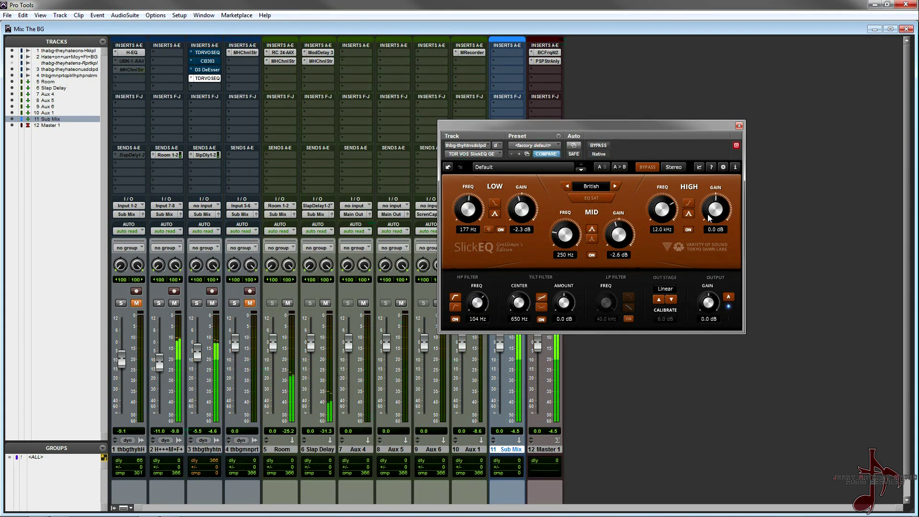
pyautogui.moveTo(663, 212); pyautogui.dragTo(663, 235)
pyautogui.moveTo(715, 209); pyautogui.dragTo(715, 199)
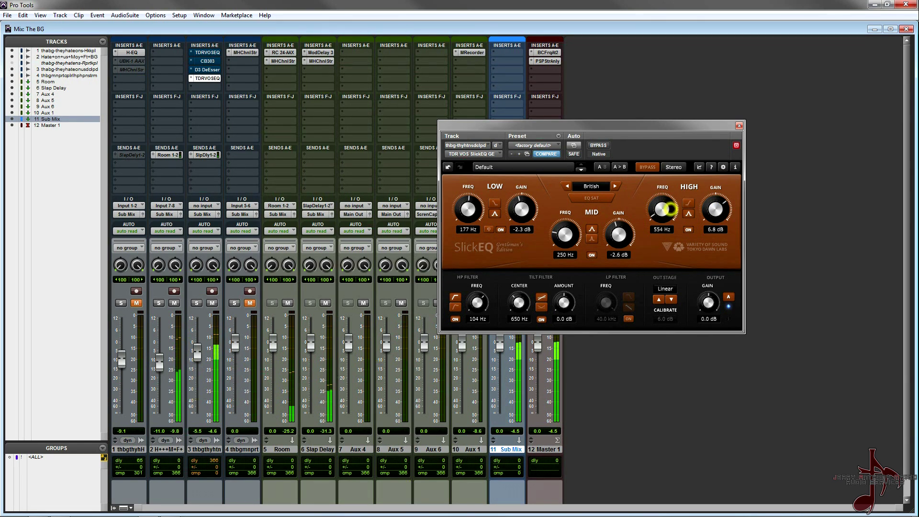
pyautogui.moveTo(662, 211); pyautogui.dragTo(662, 214)
pyautogui.moveTo(716, 198); pyautogui.dragTo(716, 213)
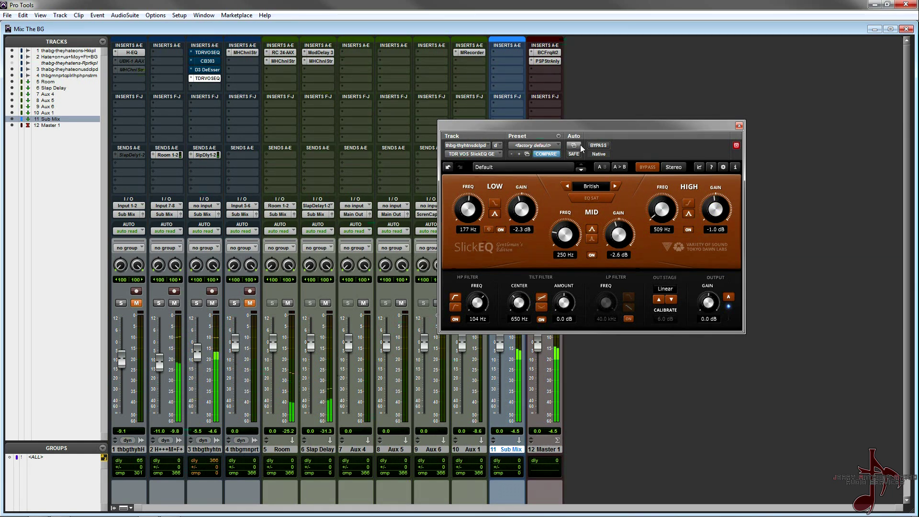
pyautogui.click(598, 145)
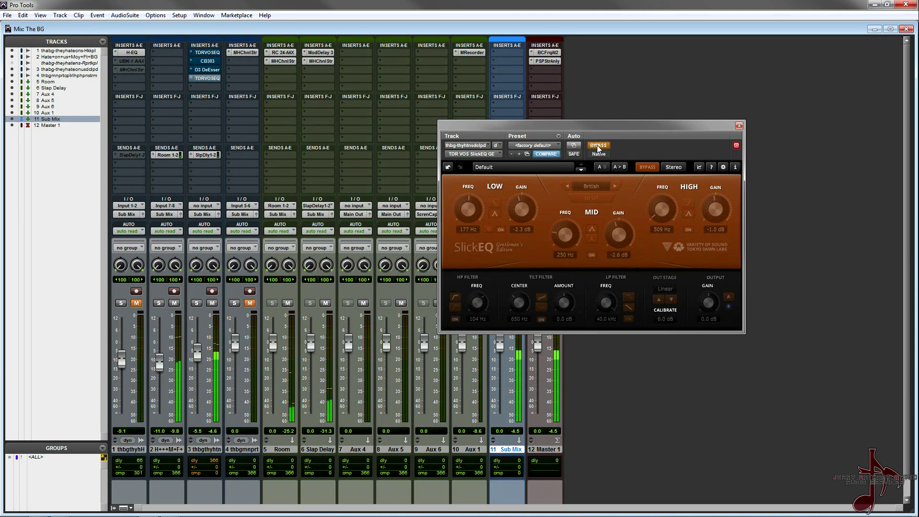
pyautogui.click(598, 146)
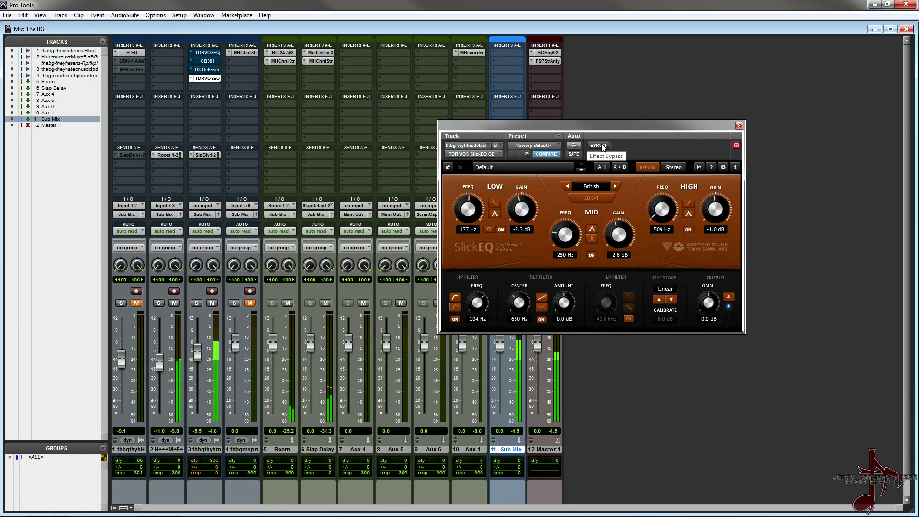
pyautogui.click(600, 146)
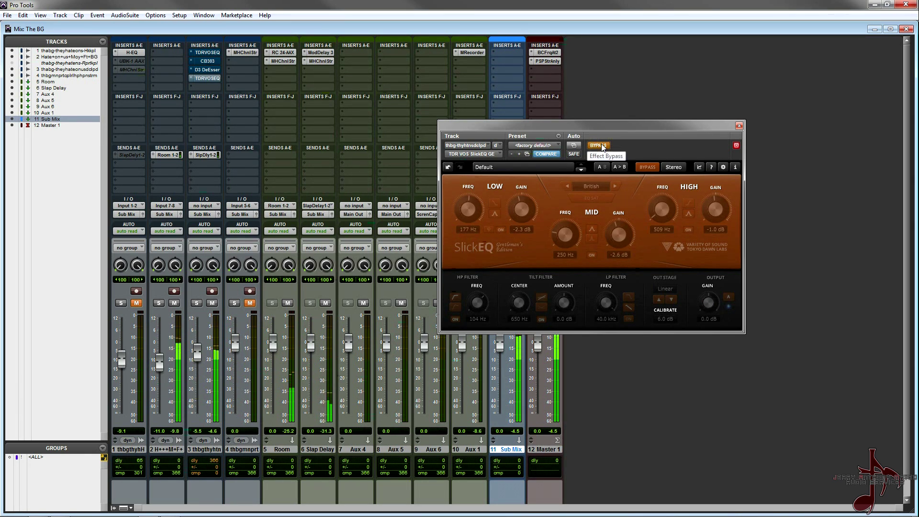
pyautogui.click(600, 146)
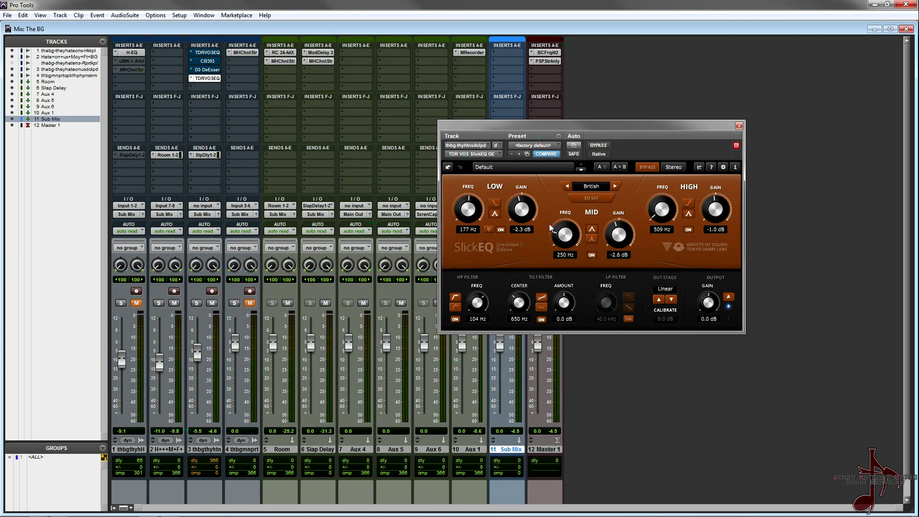
# - Undo the second SlickEQ on track 3, then show CompressorBank CB303 with its meter's clip indicators reset
pyautogui.hotkey('ctrl', 'z')
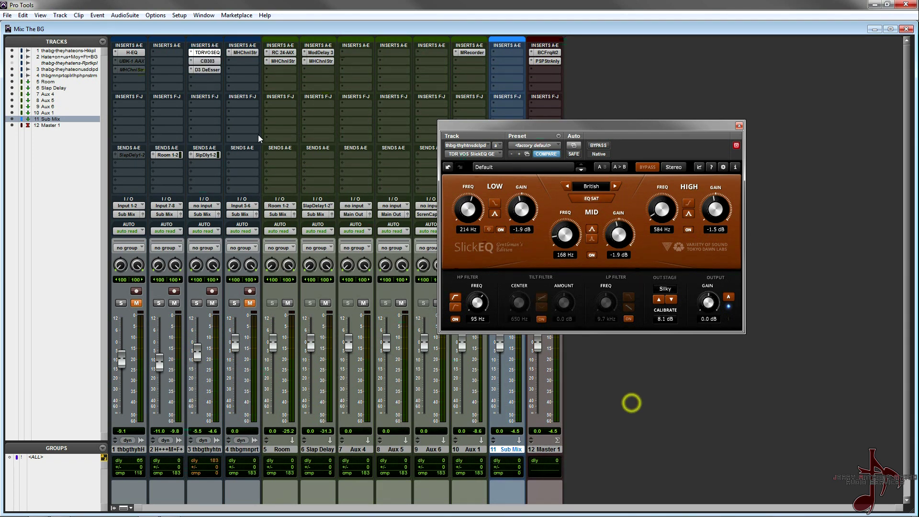
pyautogui.click(205, 70)
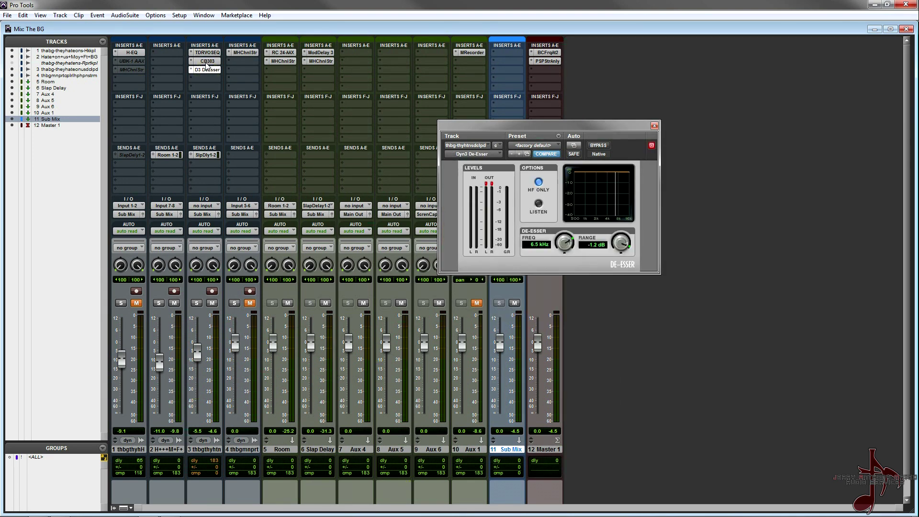
pyautogui.click(208, 61)
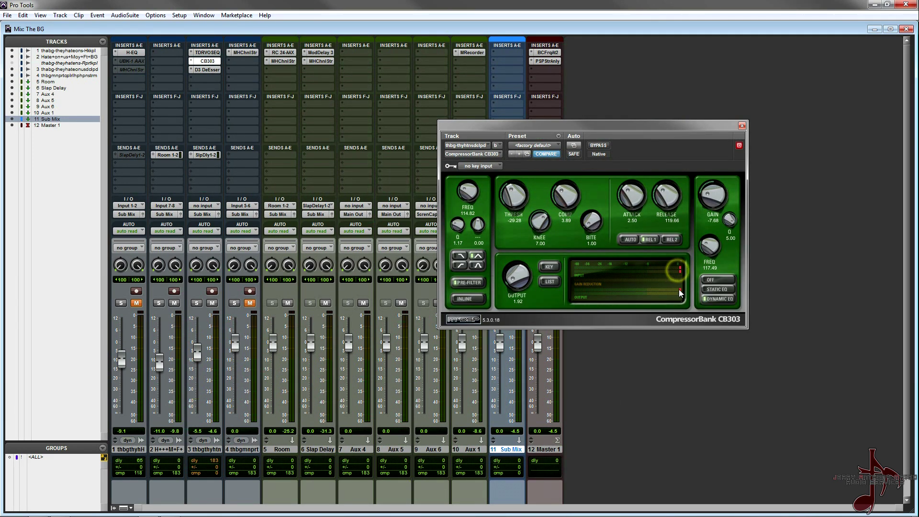
pyautogui.click(682, 271)
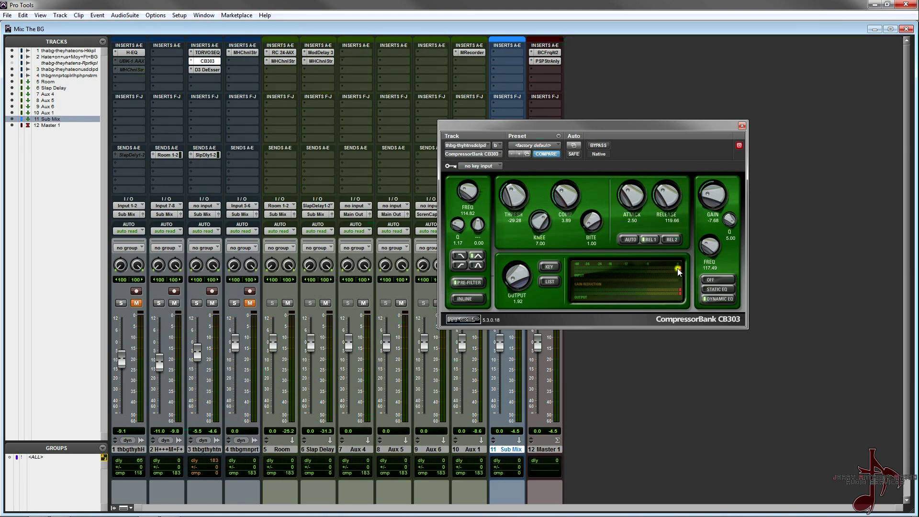